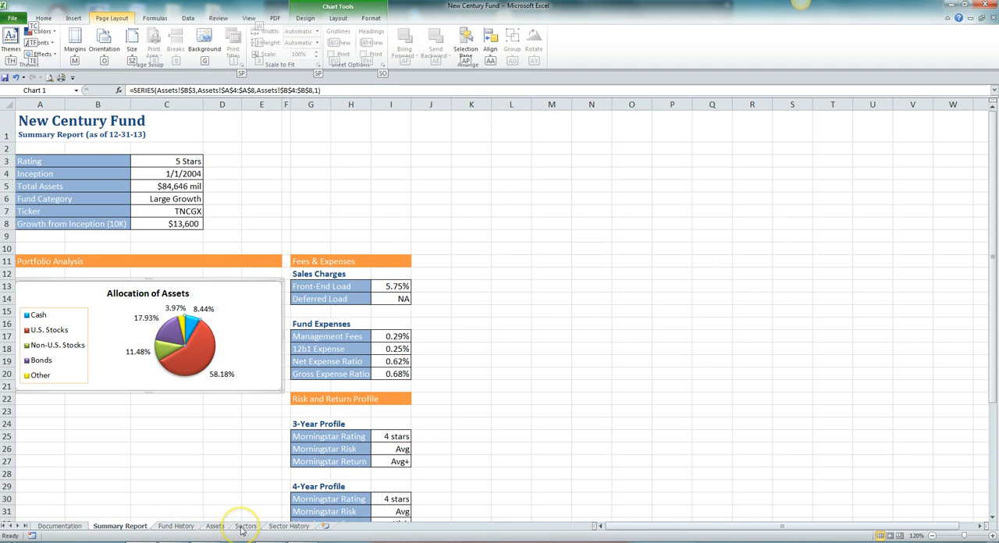
- Insert a 2-D clustered column chart from the range A3:C15 on the Sectors sheet
{"action": "left_click", "coordinate": [244, 526]}
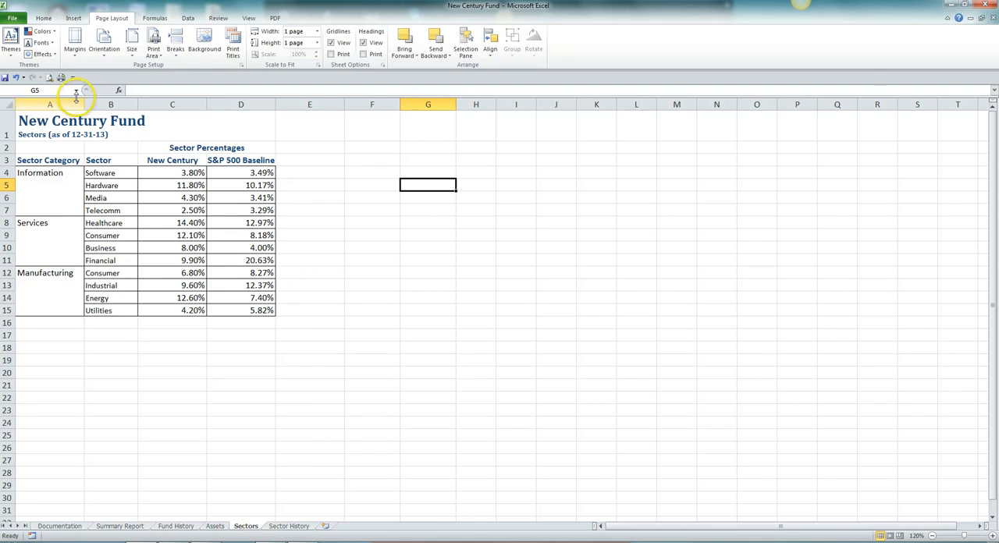
{"action": "left_click", "coordinate": [54, 161]}
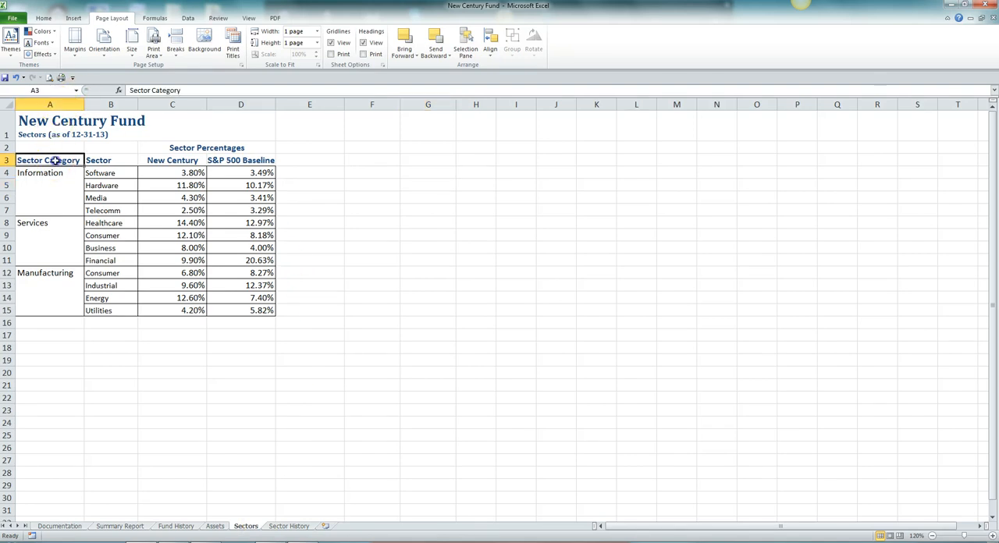
{"action": "left_click_drag", "start_coordinate": [53, 160], "coordinate": [168, 298]}
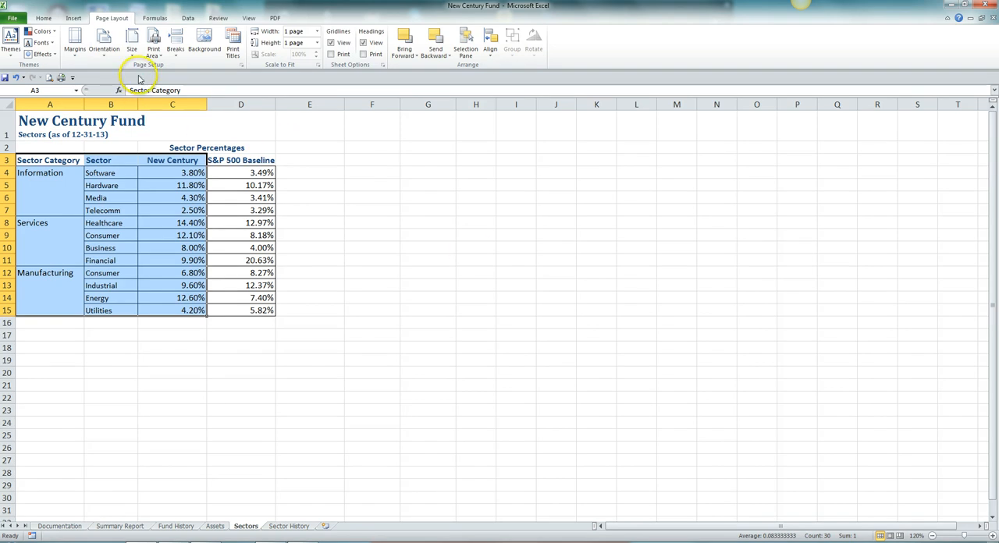
{"action": "left_click", "coordinate": [76, 19]}
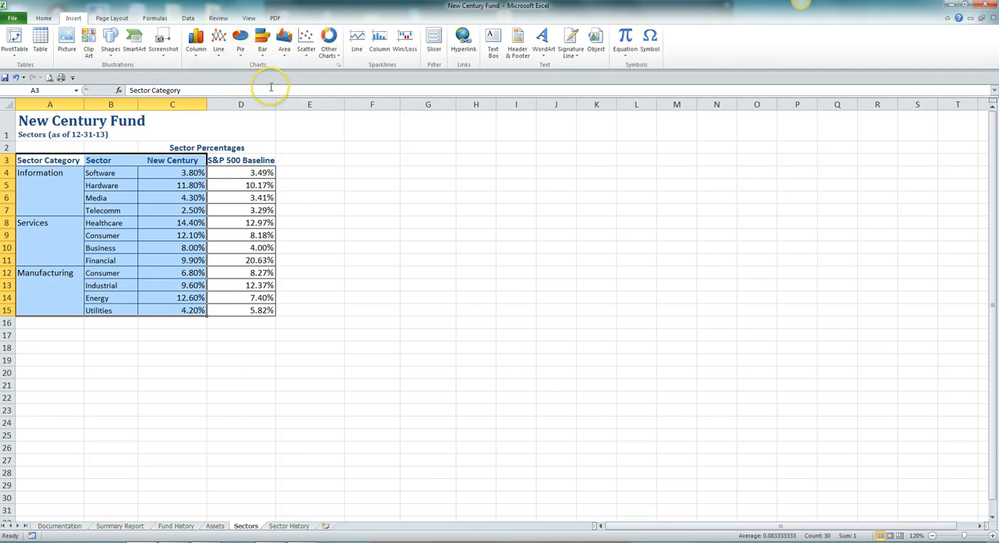
{"action": "left_click", "coordinate": [196, 48]}
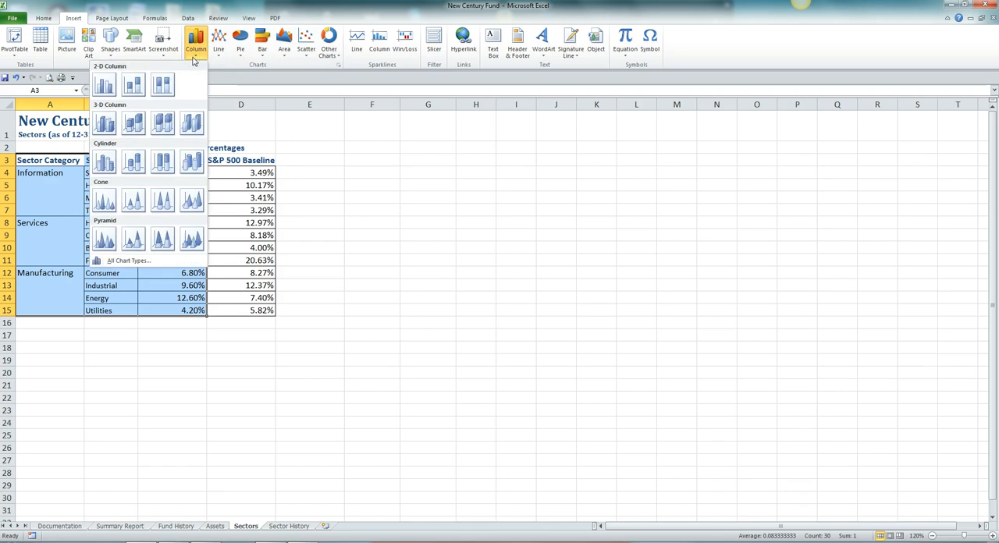
{"action": "left_click", "coordinate": [107, 84]}
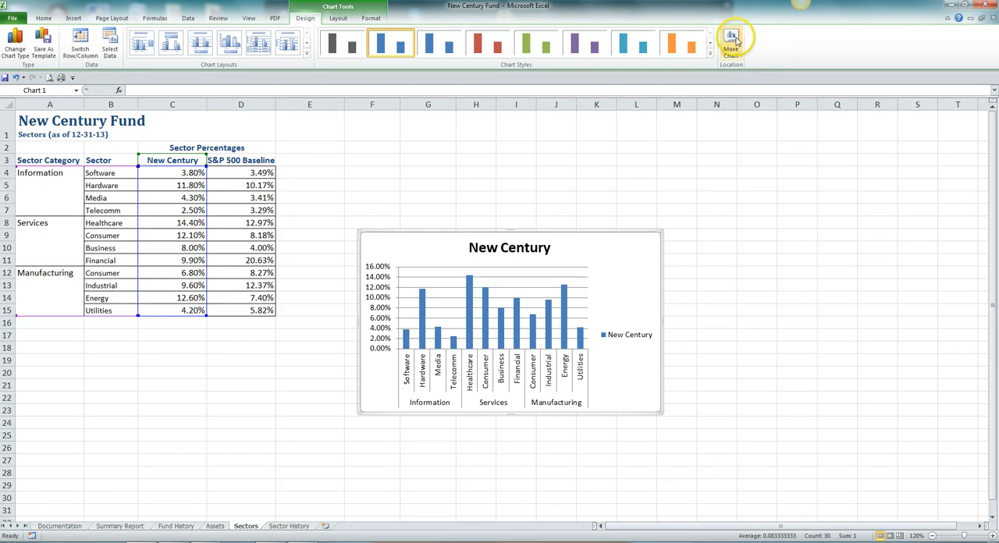
- Move the new column chart to the Summary Report sheet as an embedded object
{"action": "left_click", "coordinate": [734, 43]}
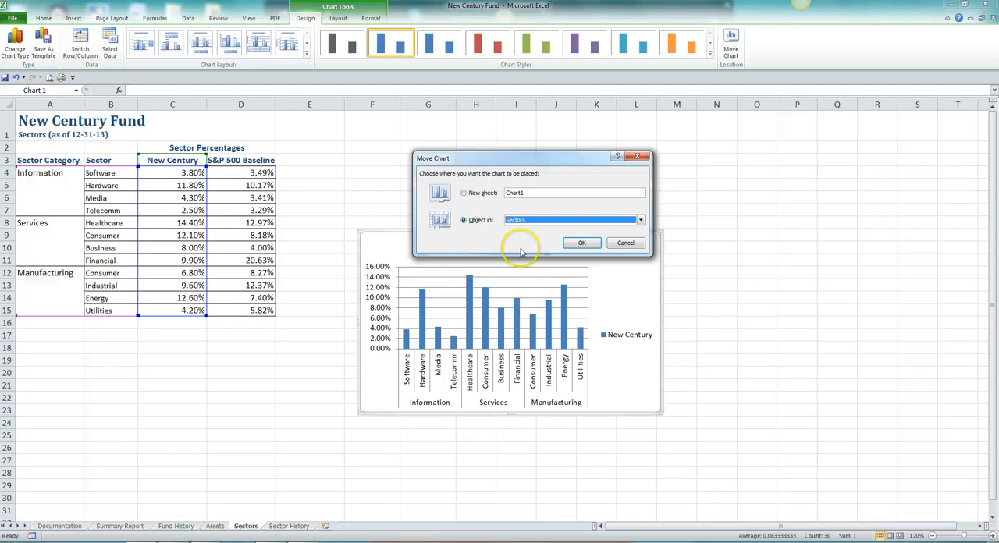
{"action": "left_click", "coordinate": [641, 220]}
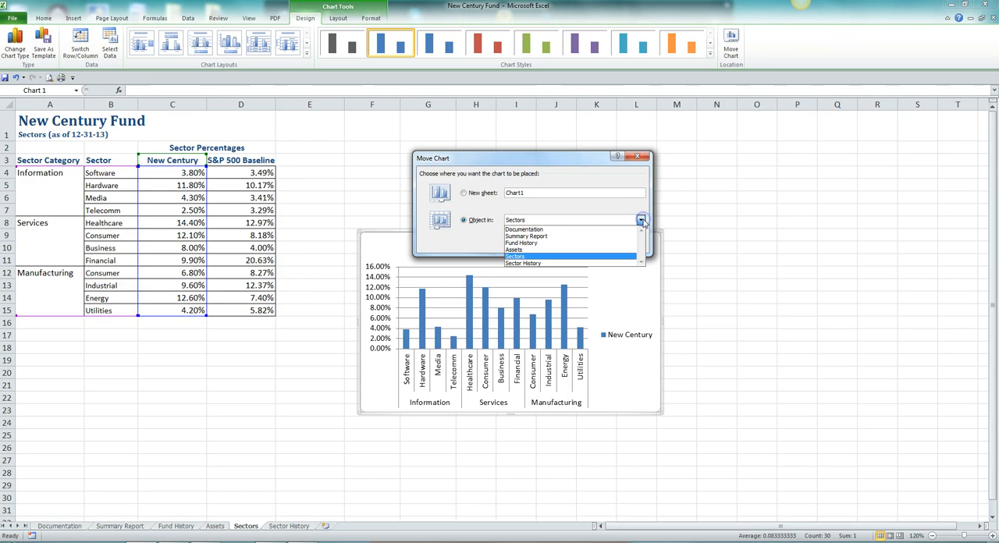
{"action": "left_click", "coordinate": [545, 238]}
{"action": "left_click", "coordinate": [583, 244]}
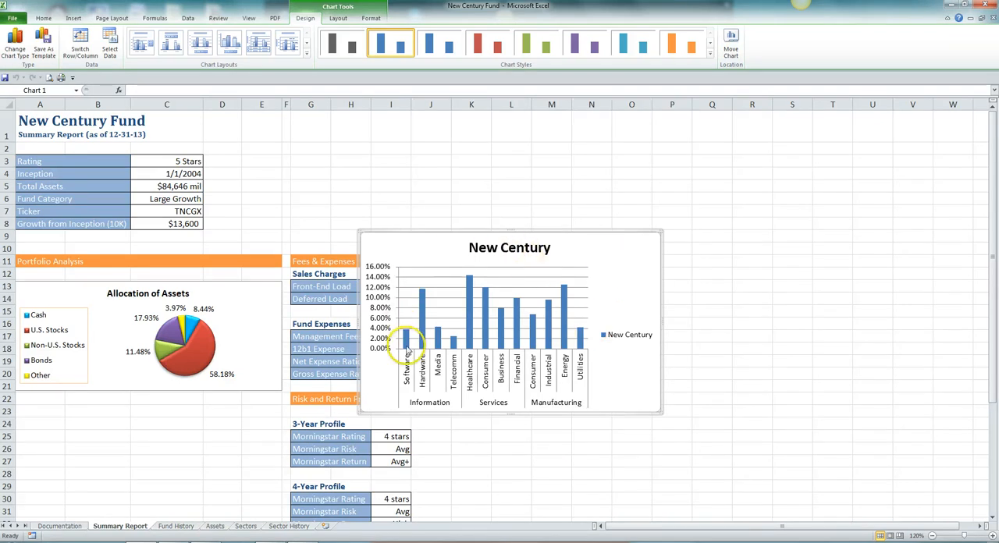
- Place the column chart directly below the Allocation of Assets pie chart and resize it to span columns A to E, ending in row 37
{"action": "left_click", "coordinate": [607, 256]}
{"action": "left_click_drag", "start_coordinate": [608, 255], "coordinate": [263, 430]}
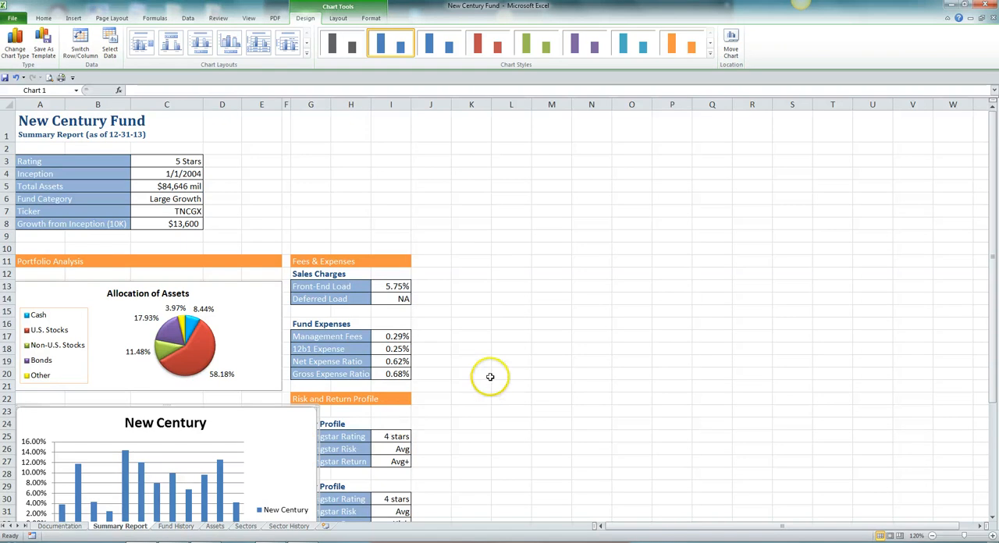
{"action": "scroll", "coordinate": [489, 377], "scroll_direction": "down", "scroll_amount": 3}
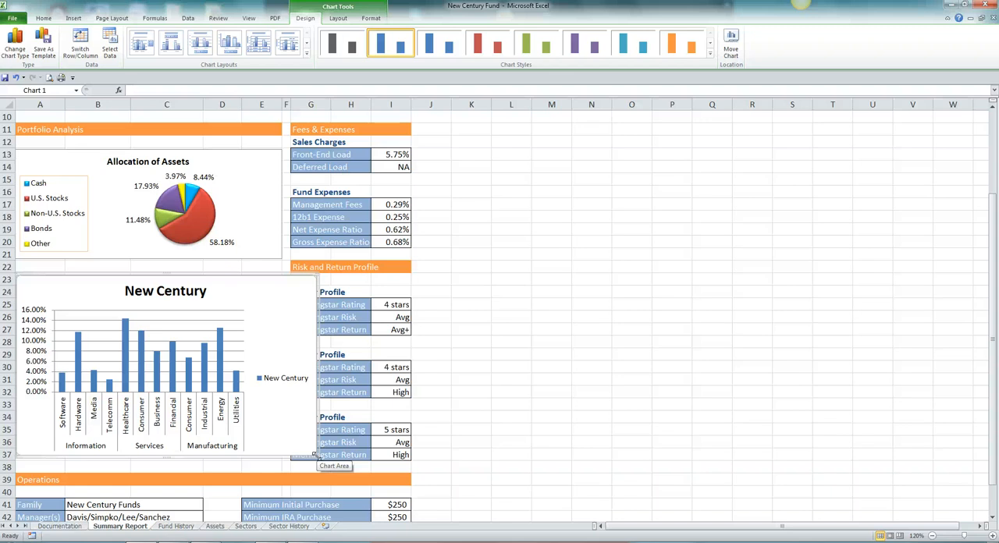
{"action": "left_click_drag", "start_coordinate": [314, 455], "coordinate": [280, 460]}
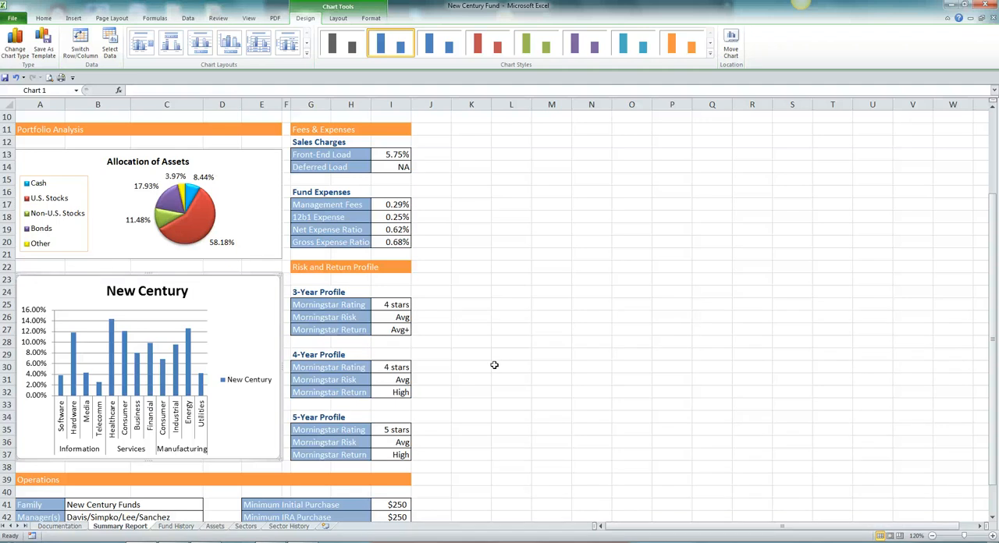
- Turn off the legend of the column chart
{"action": "left_click", "coordinate": [339, 19]}
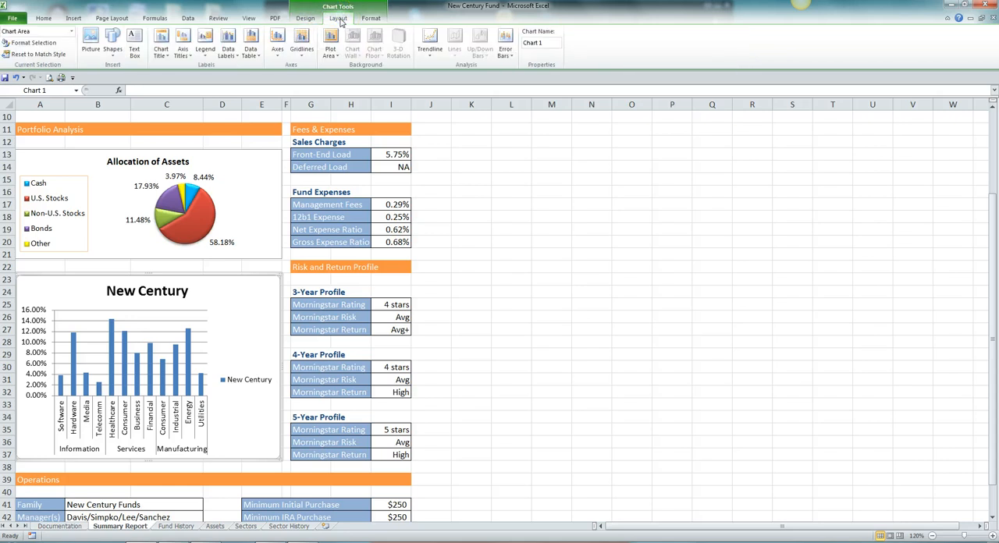
{"action": "left_click", "coordinate": [207, 55]}
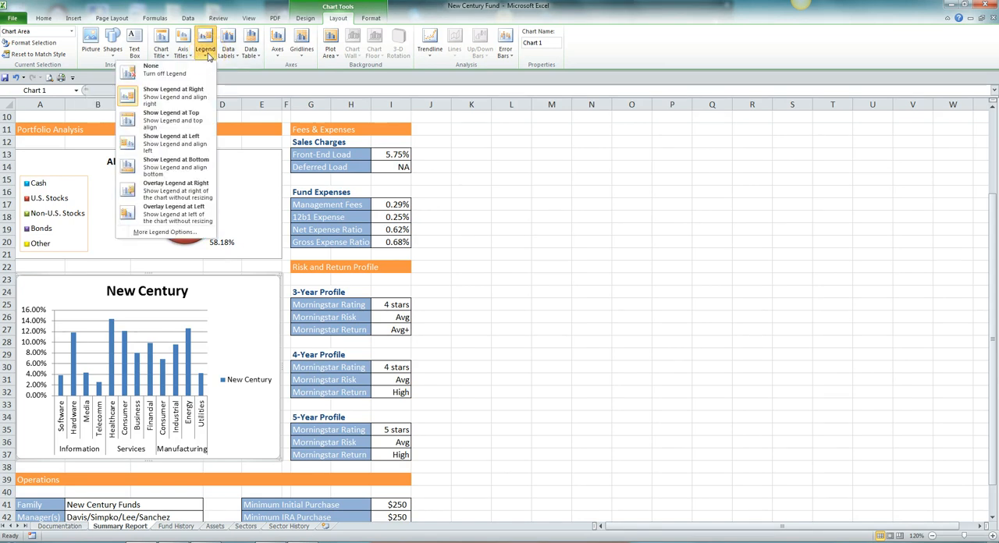
{"action": "left_click", "coordinate": [175, 74]}
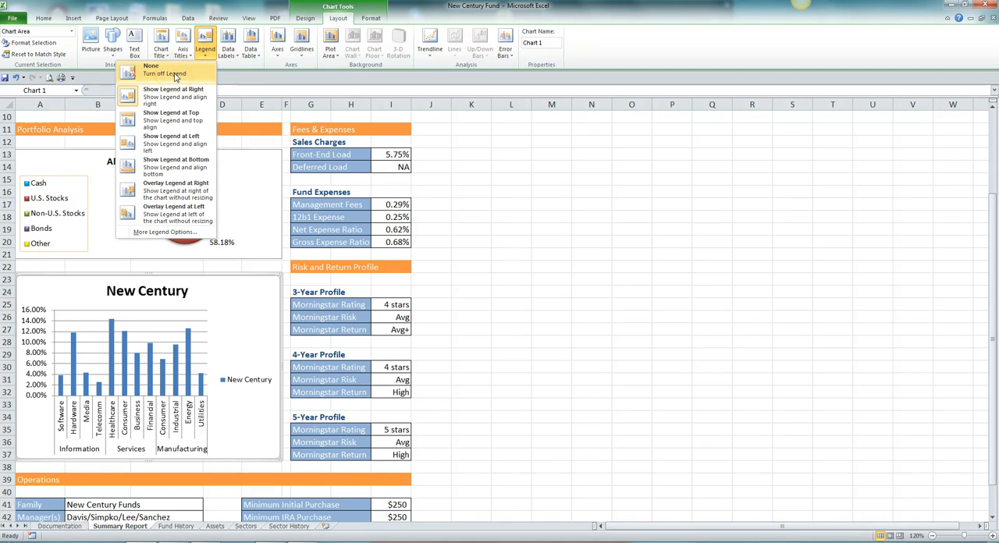
{"action": "left_click", "coordinate": [175, 74]}
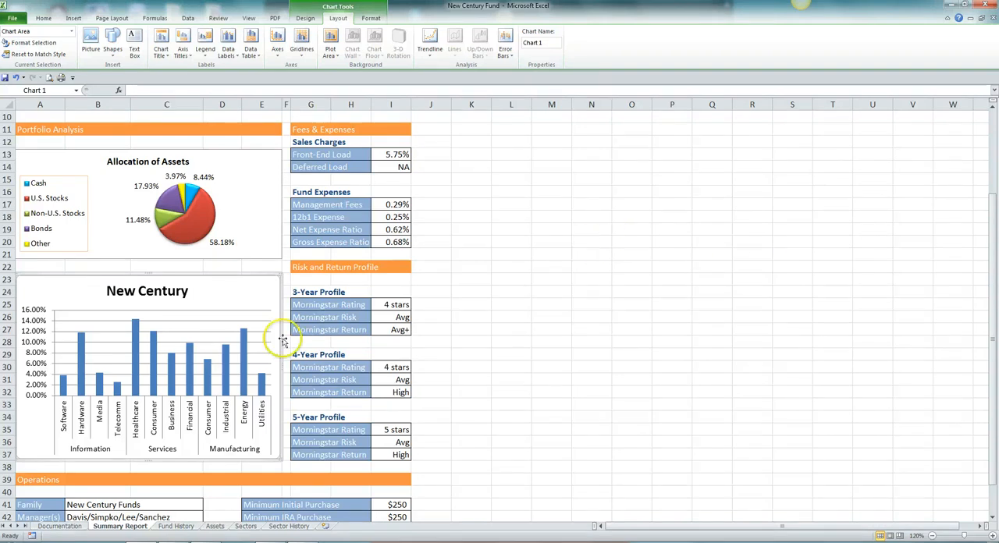
- Set the font size of the column chart's title to 12
{"action": "left_click", "coordinate": [139, 291]}
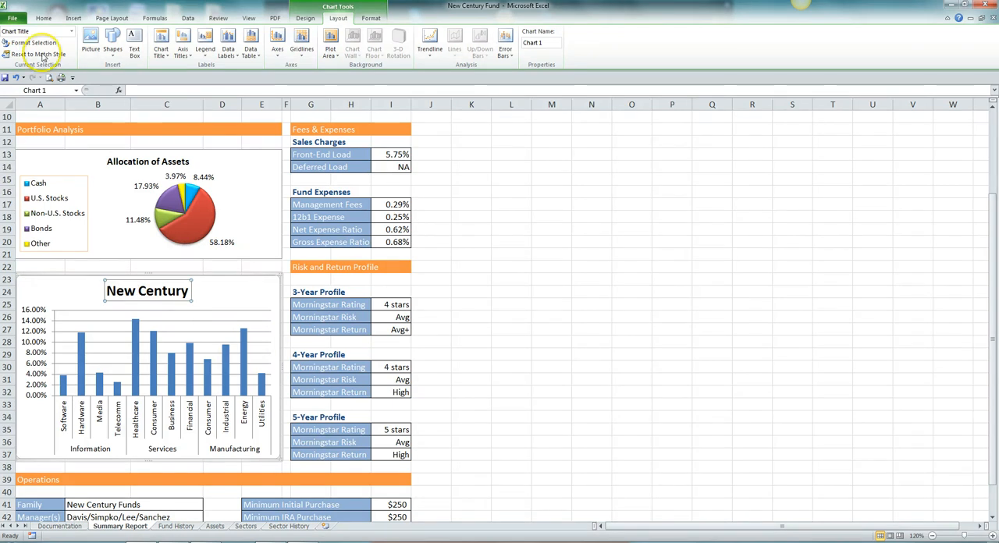
{"action": "left_click", "coordinate": [44, 18]}
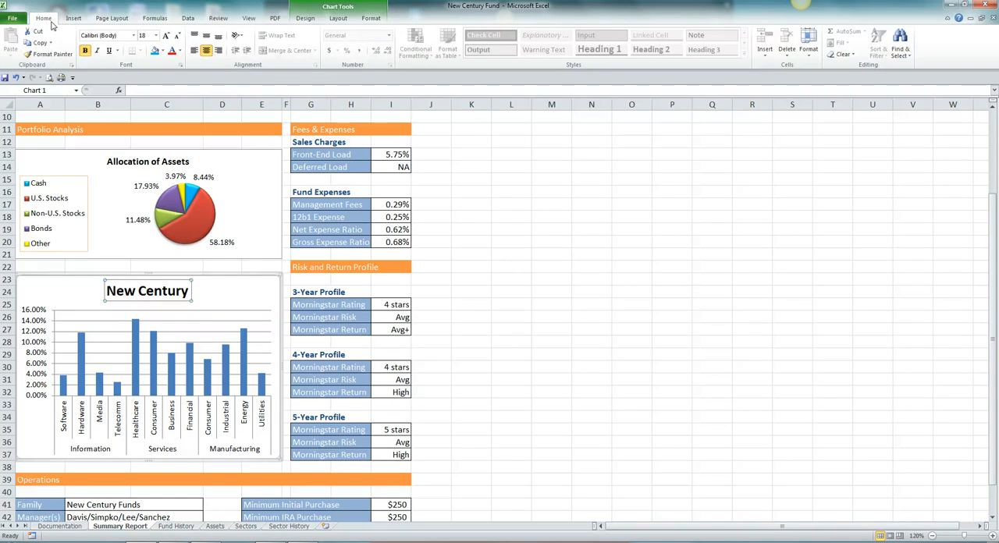
{"action": "left_click", "coordinate": [156, 36]}
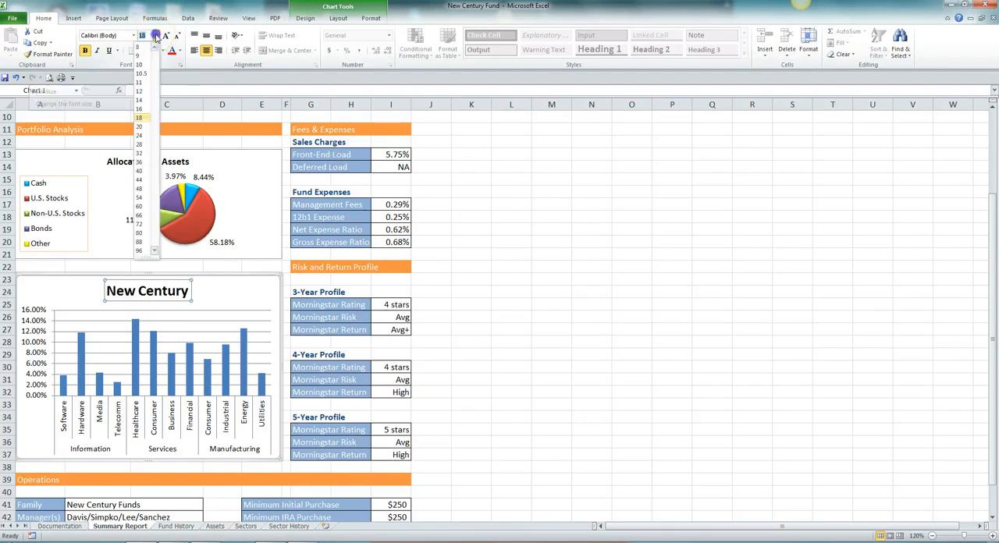
{"action": "left_click", "coordinate": [142, 92]}
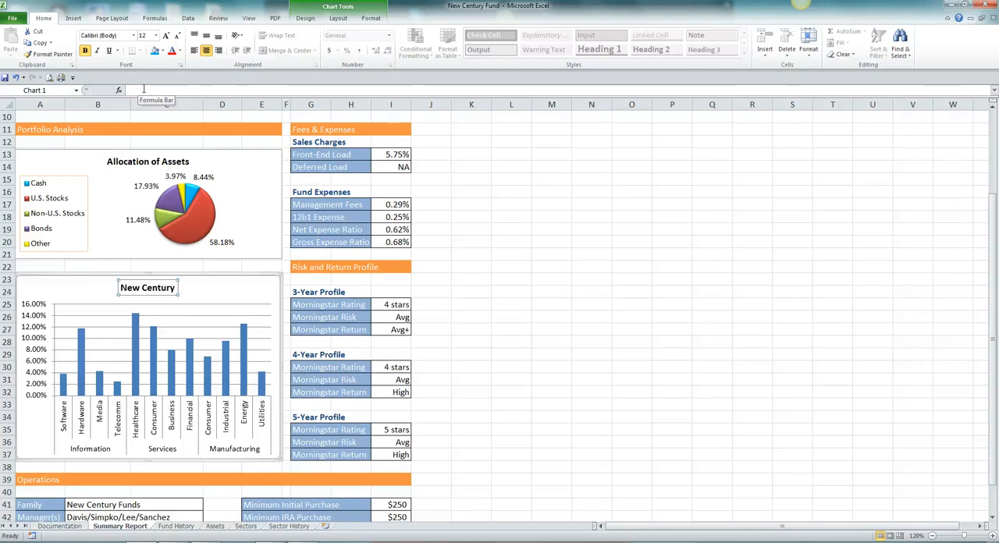
- Change the column chart's title text to "Sector Percentages"
{"action": "left_click", "coordinate": [144, 90]}
{"action": "type", "text": "s"}
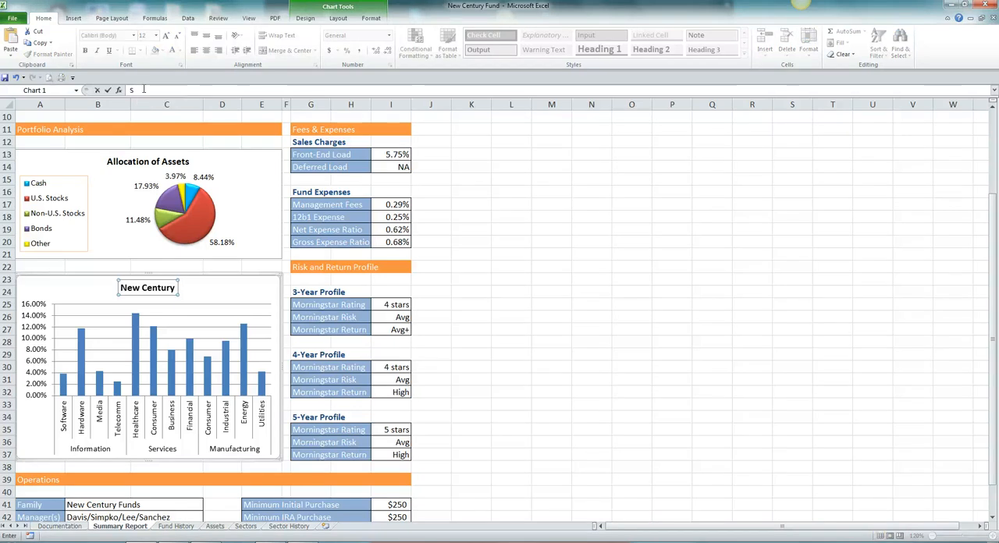
{"action": "type", "text": "ect"}
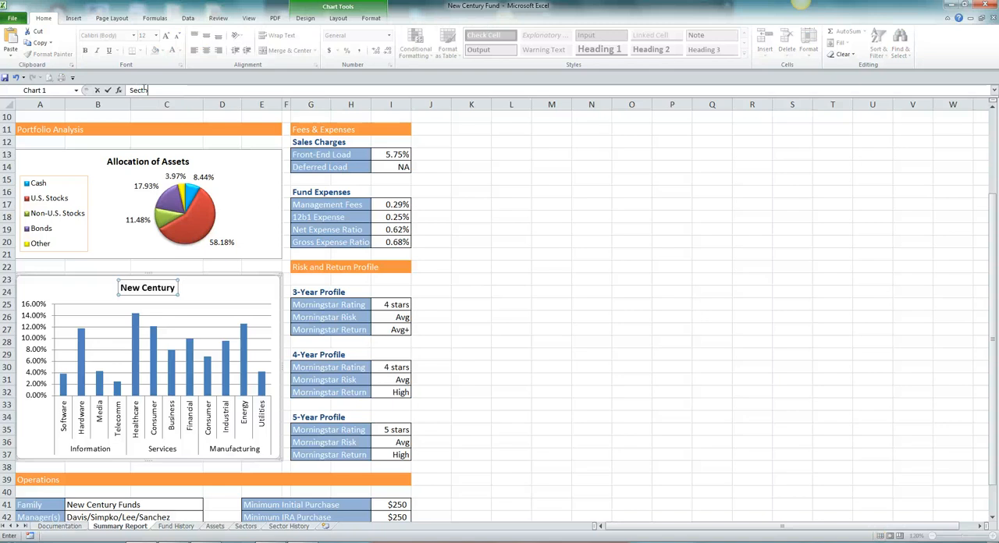
{"action": "type", "text": "or"}
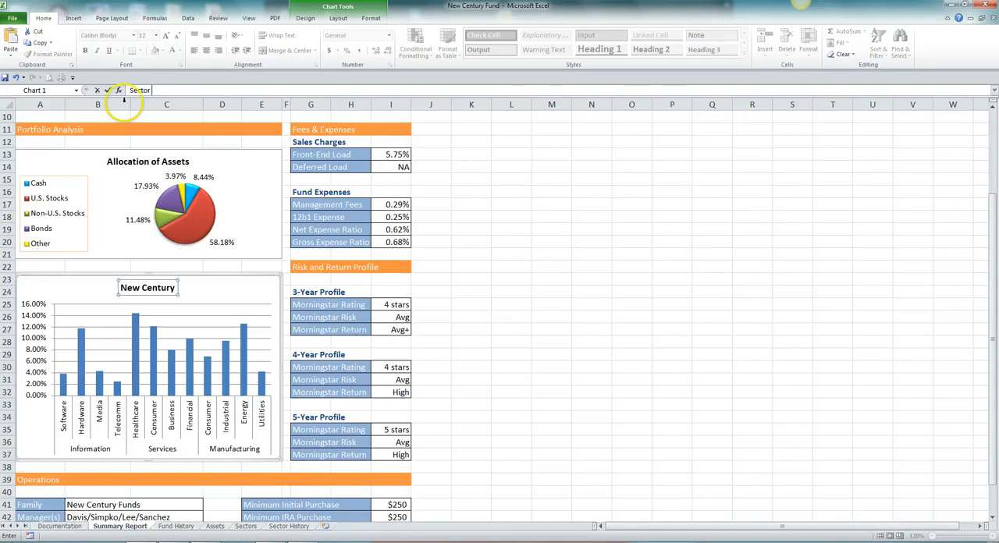
{"action": "type", "text": " Perc"}
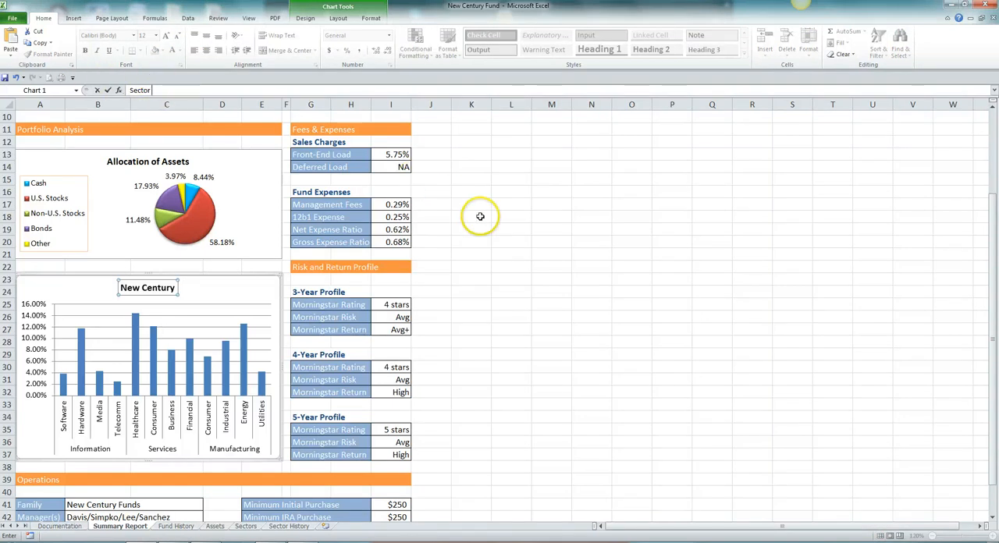
{"action": "type", "text": "entages"}
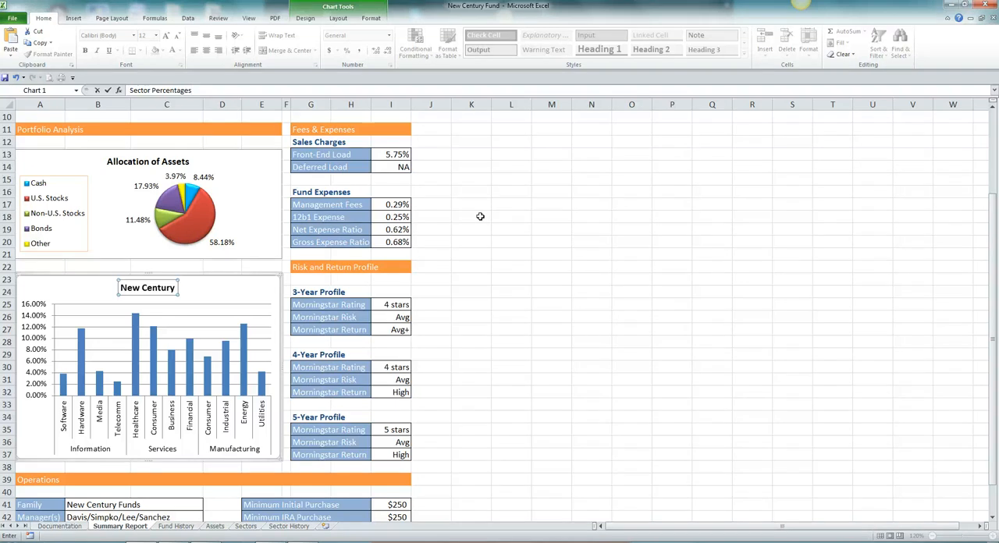
{"action": "key", "text": "Return"}
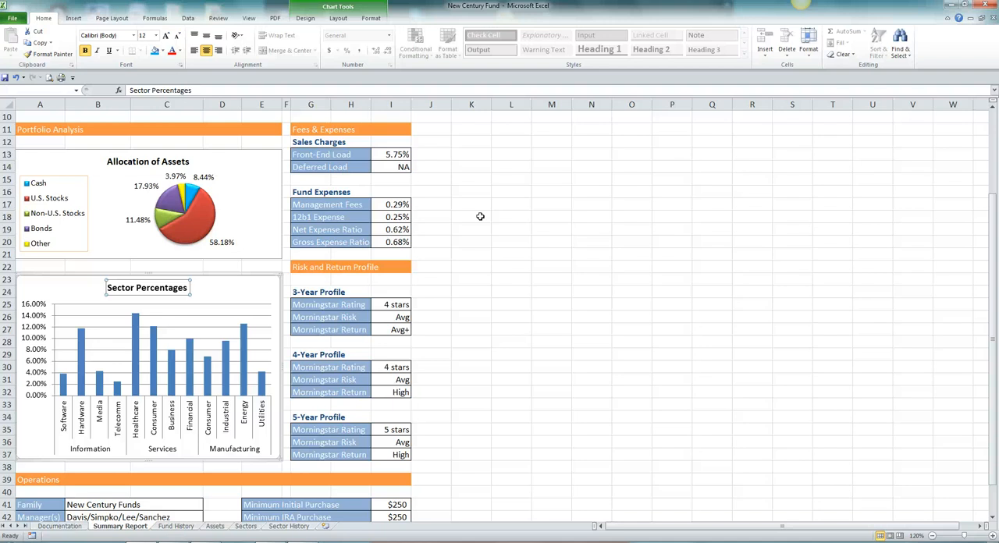
- Set the vertical axis of the Sector Percentages chart to a fixed maximum of 0.25 and a fixed major unit of 0.05
{"action": "left_click", "coordinate": [338, 18]}
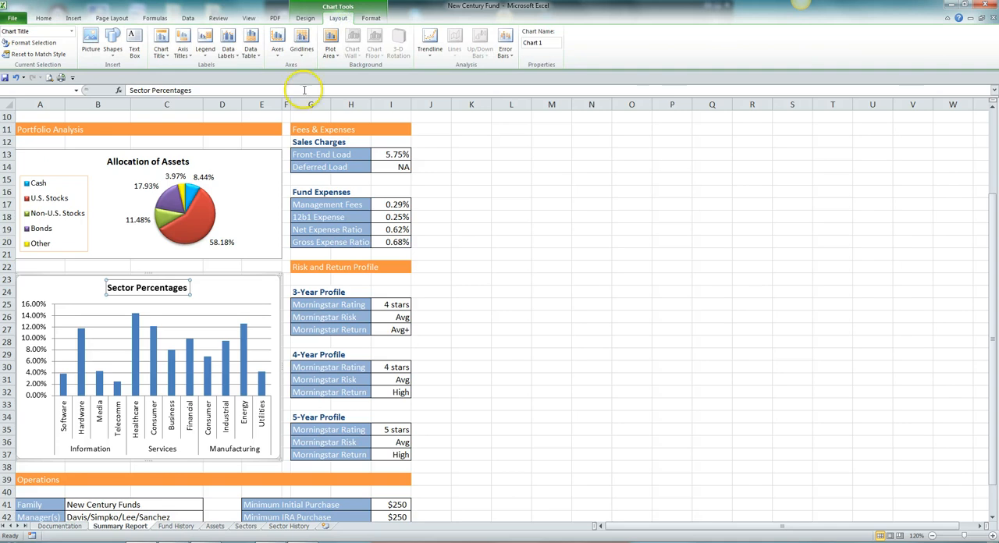
{"action": "left_click", "coordinate": [279, 55]}
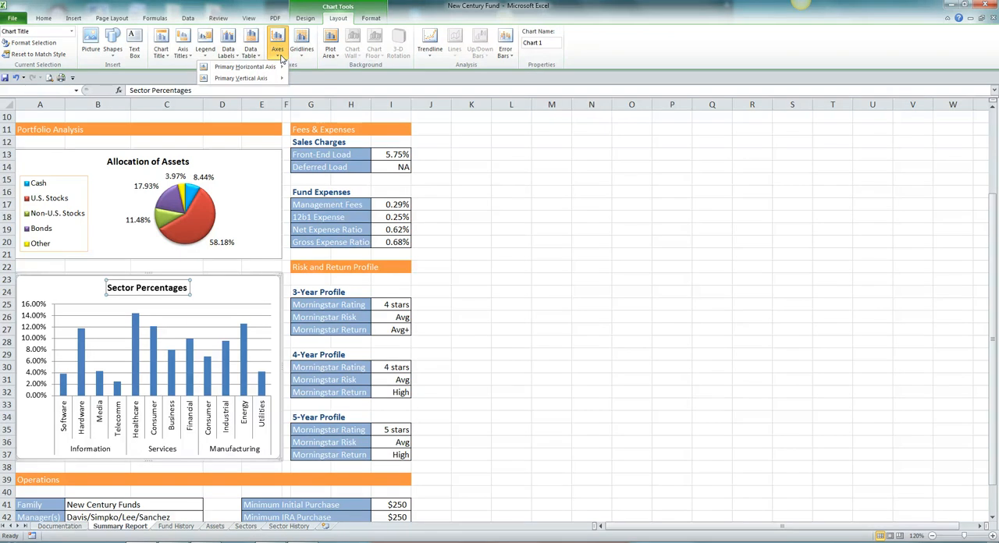
{"action": "mouse_move", "coordinate": [273, 69]}
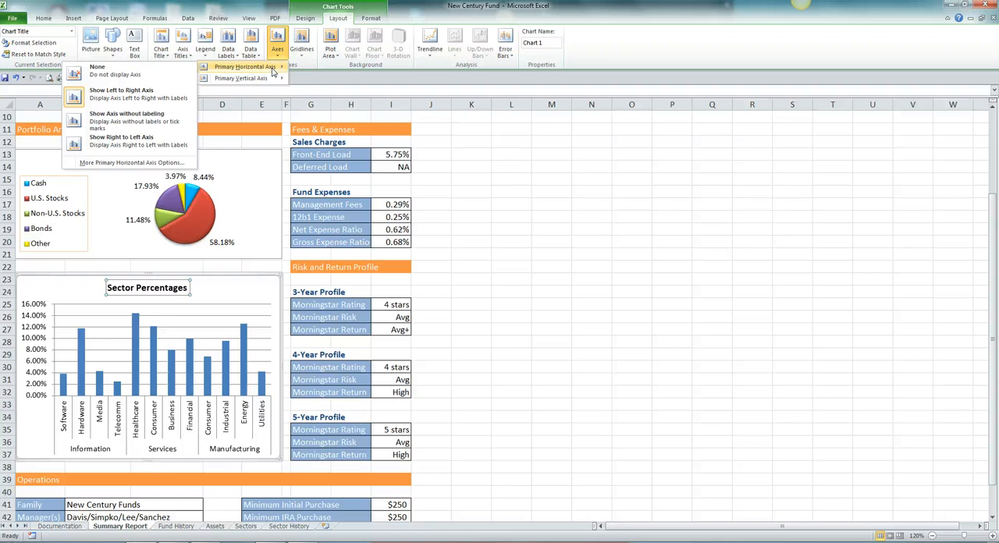
{"action": "left_click", "coordinate": [249, 79]}
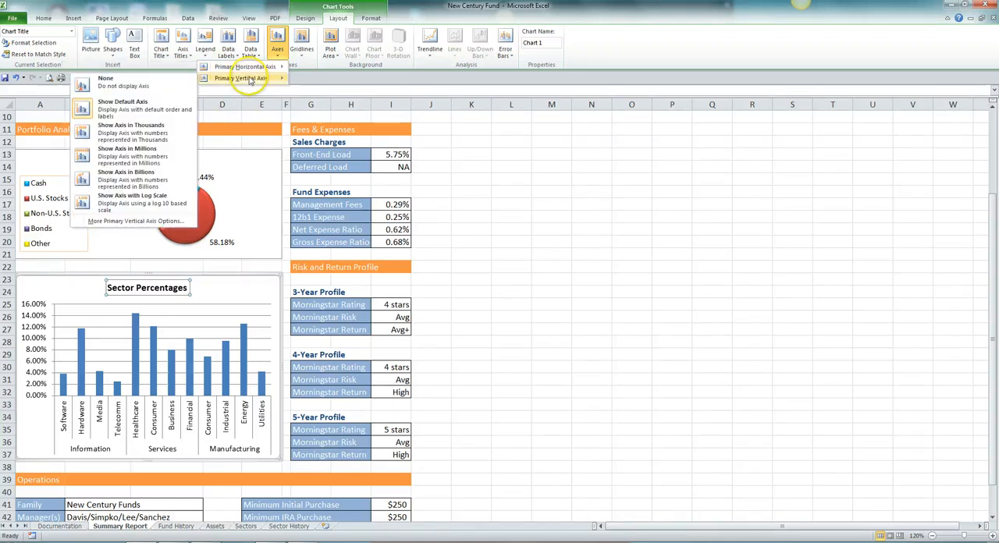
{"action": "left_click", "coordinate": [146, 222]}
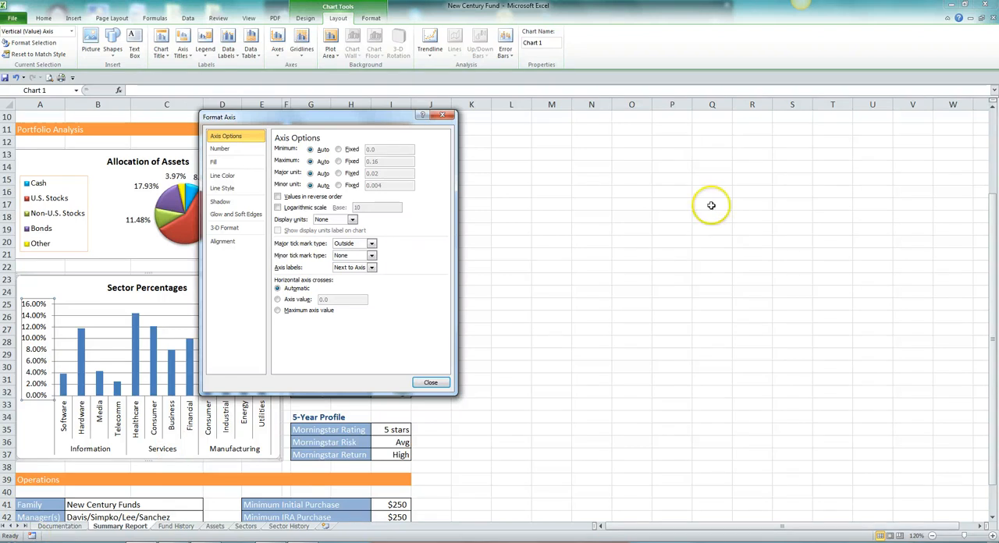
{"action": "left_click", "coordinate": [338, 161]}
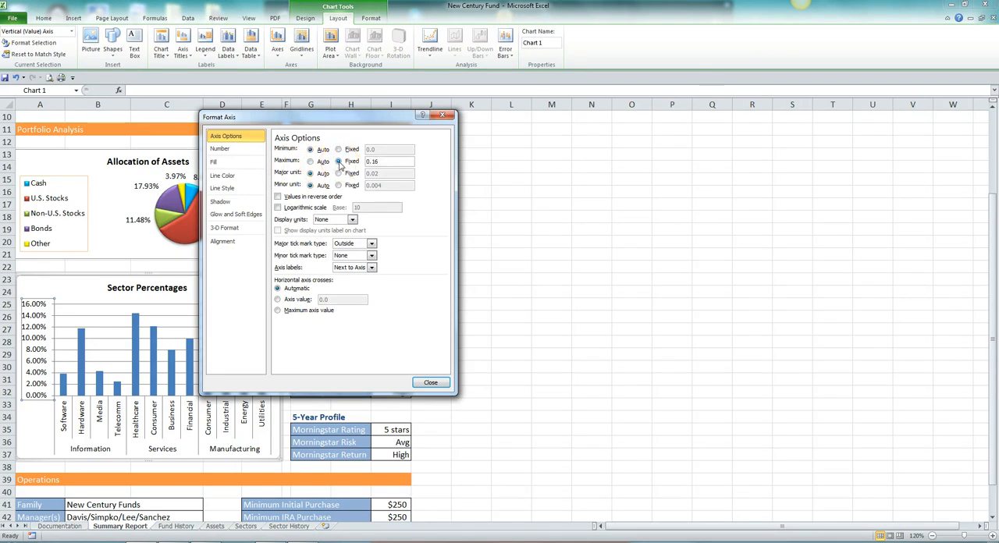
{"action": "left_click", "coordinate": [383, 161]}
{"action": "left_click_drag", "start_coordinate": [383, 161], "coordinate": [367, 162]}
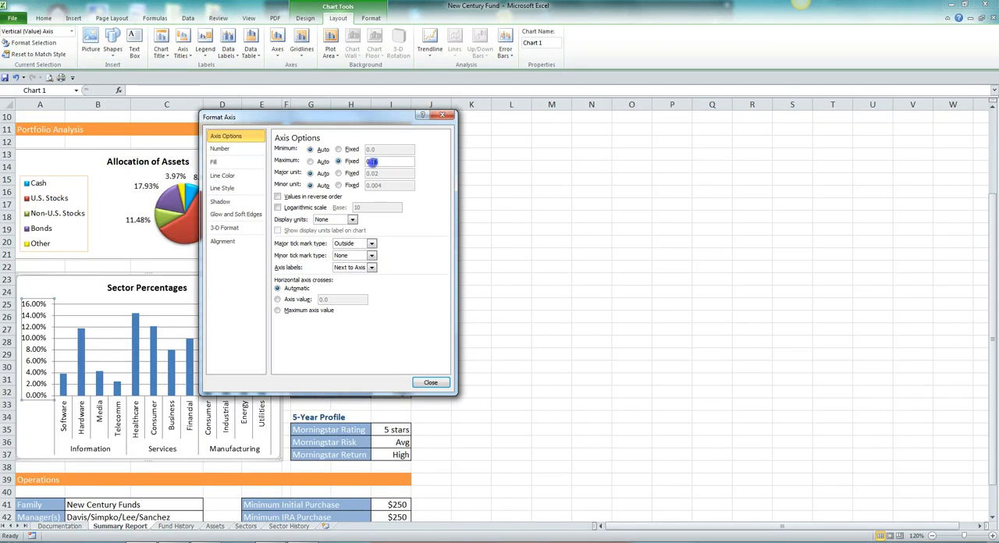
{"action": "type", "text": "25"}
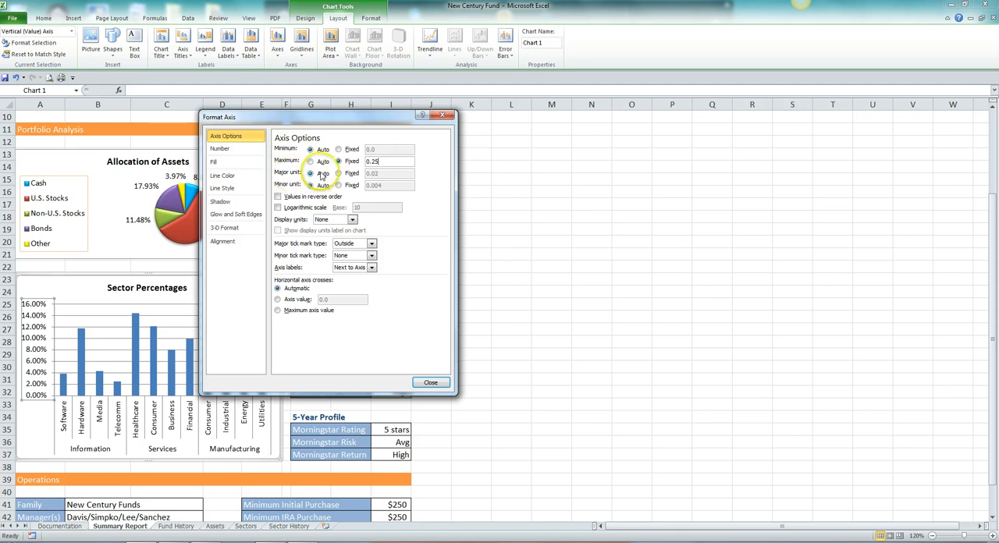
{"action": "left_click", "coordinate": [338, 173]}
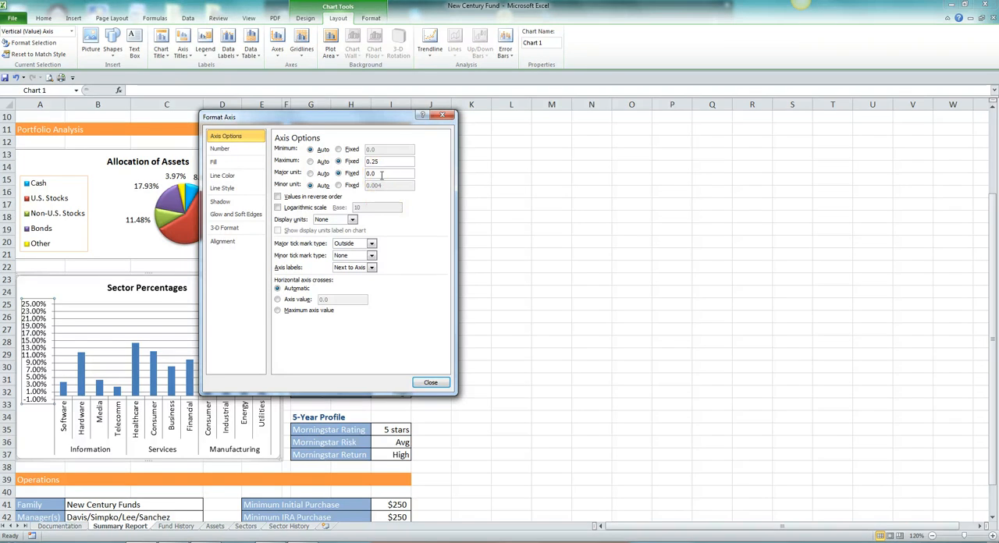
{"action": "type", "text": "5"}
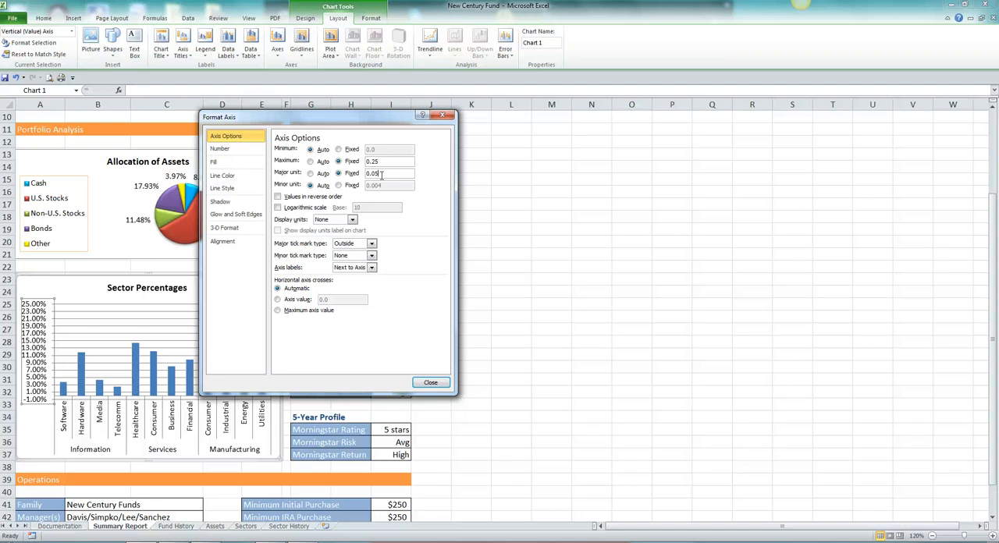
- Format the vertical axis numbers as percentages with 0 decimal places and close the axis formatting
{"action": "left_click", "coordinate": [222, 150]}
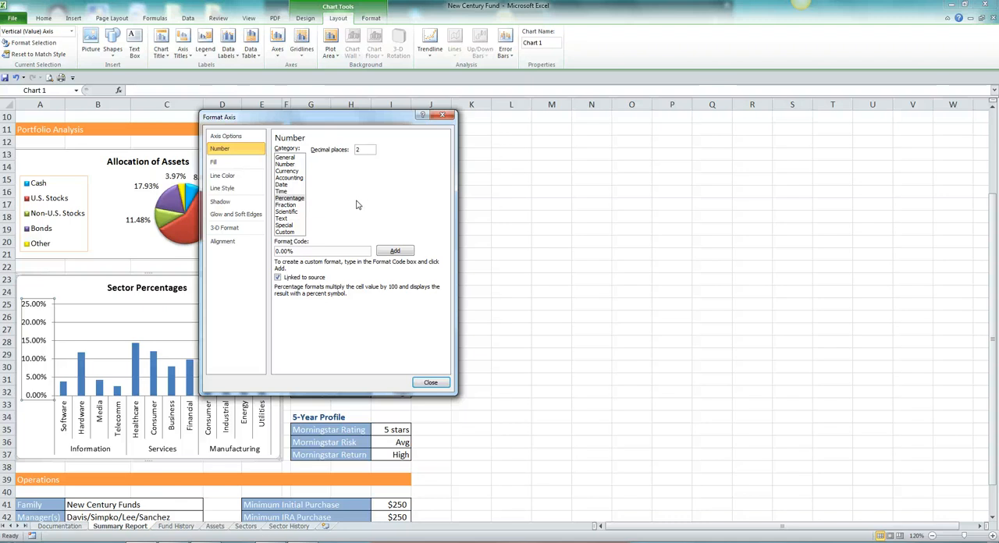
{"action": "double_click", "coordinate": [357, 150]}
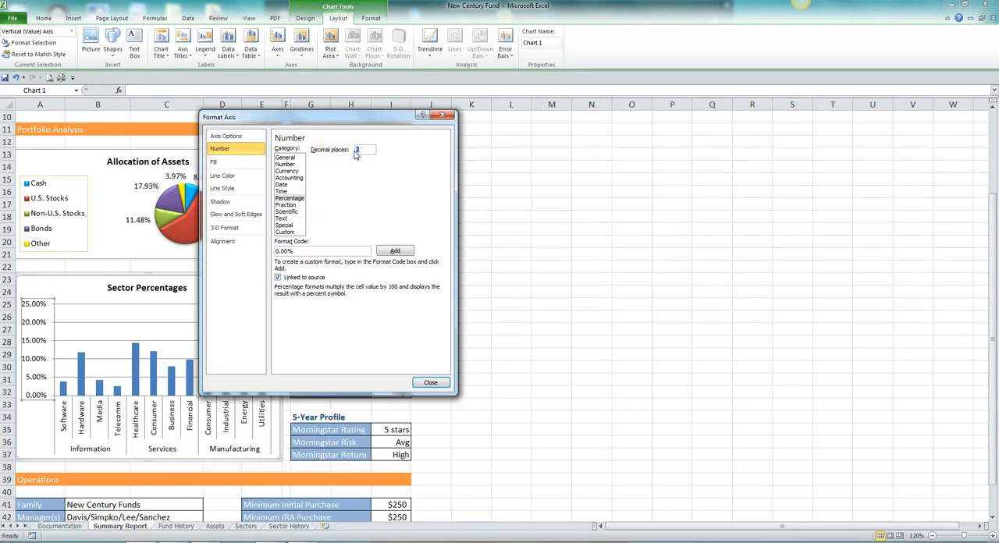
{"action": "type", "text": "0"}
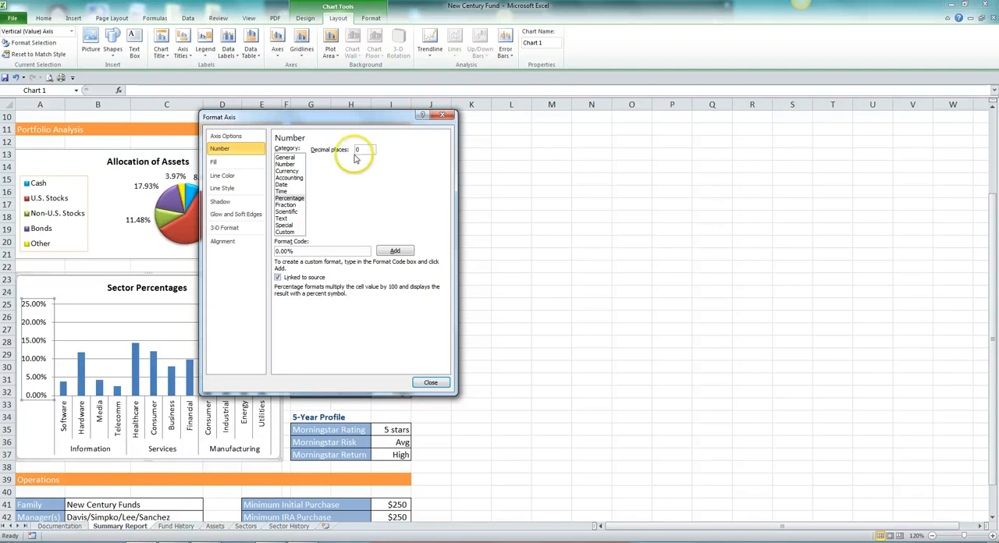
{"action": "left_click", "coordinate": [430, 384]}
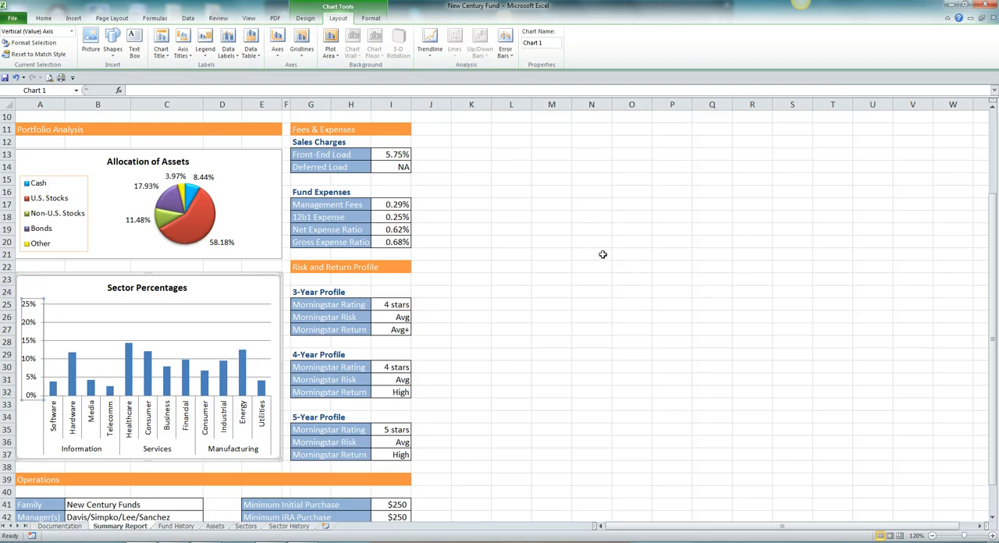
- Set the font size of the column chart's vertical axis labels to 8
{"action": "left_click", "coordinate": [43, 17]}
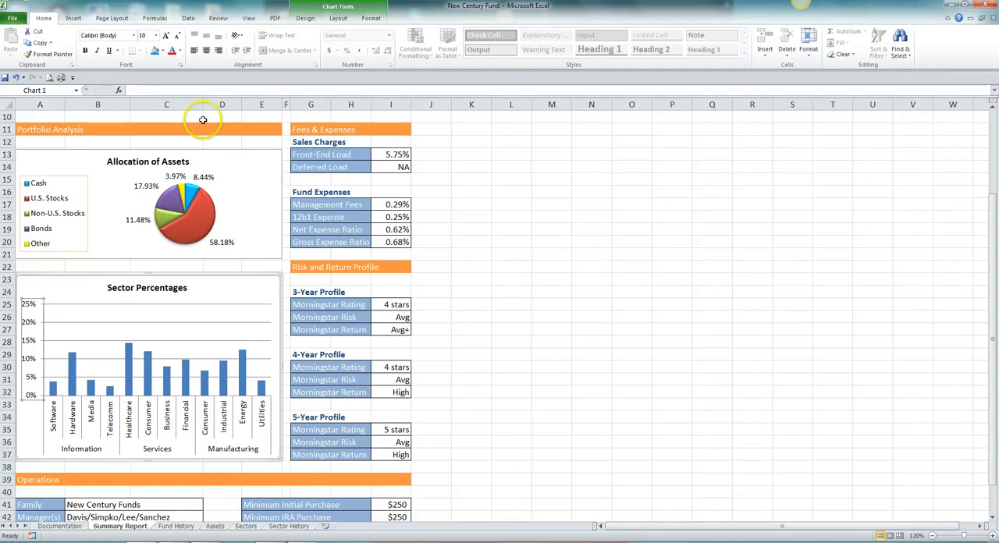
{"action": "left_click", "coordinate": [155, 36]}
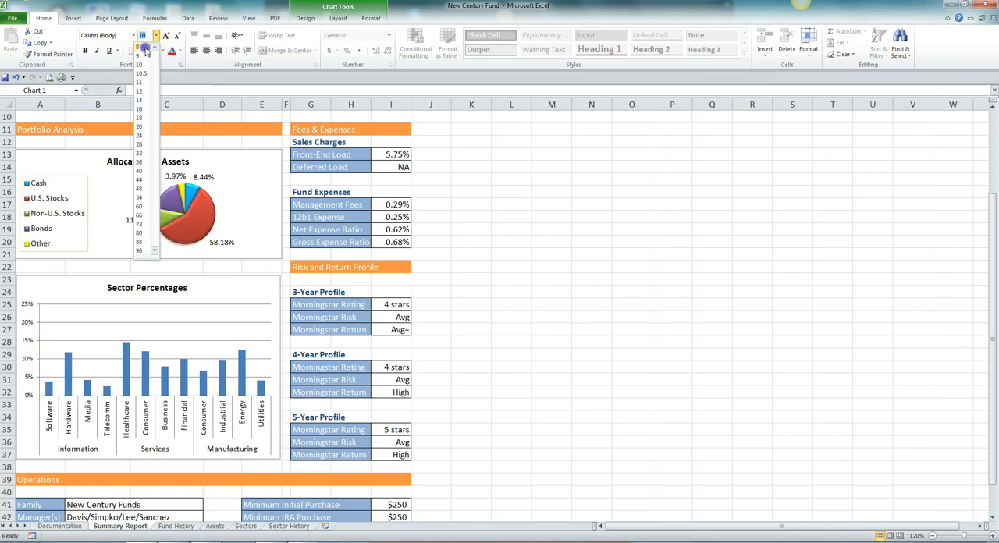
{"action": "left_click", "coordinate": [145, 50]}
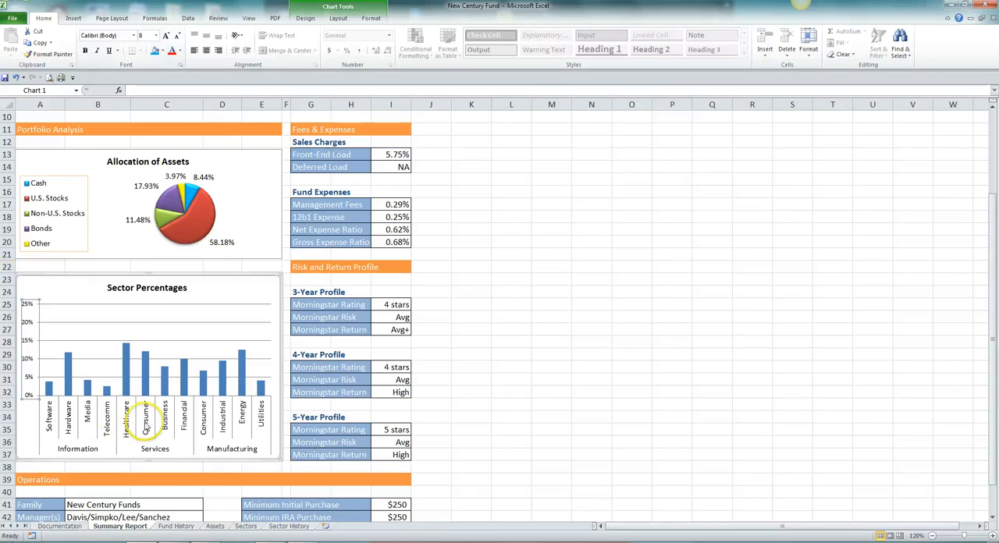
- Set the font size of the column chart's horizontal category axis labels to 8
{"action": "left_click", "coordinate": [145, 422]}
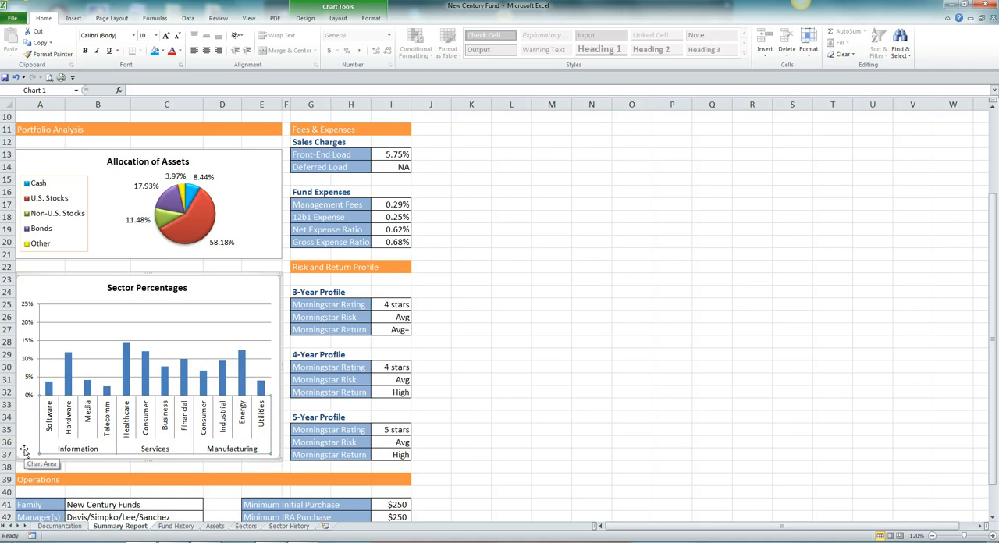
{"action": "left_click", "coordinate": [156, 37]}
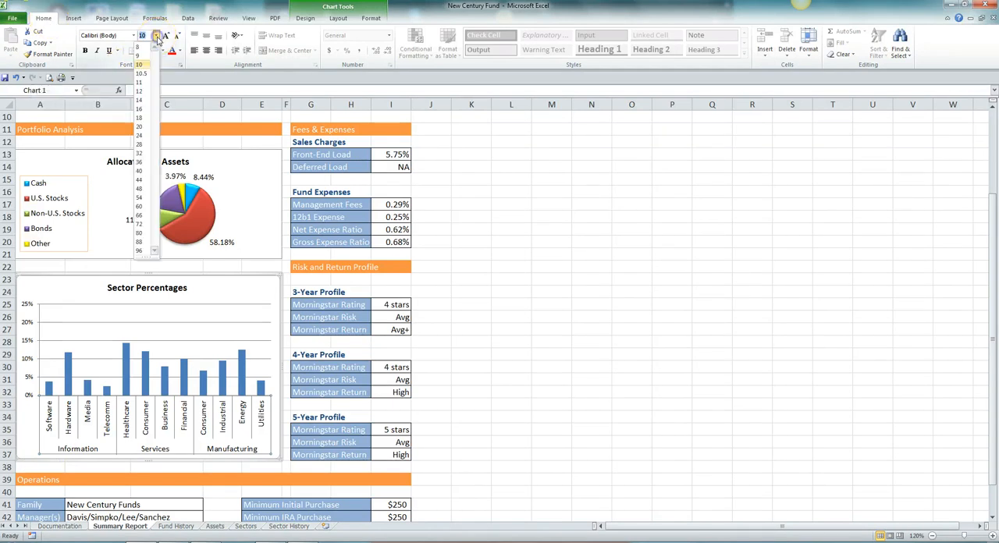
{"action": "left_click", "coordinate": [139, 47]}
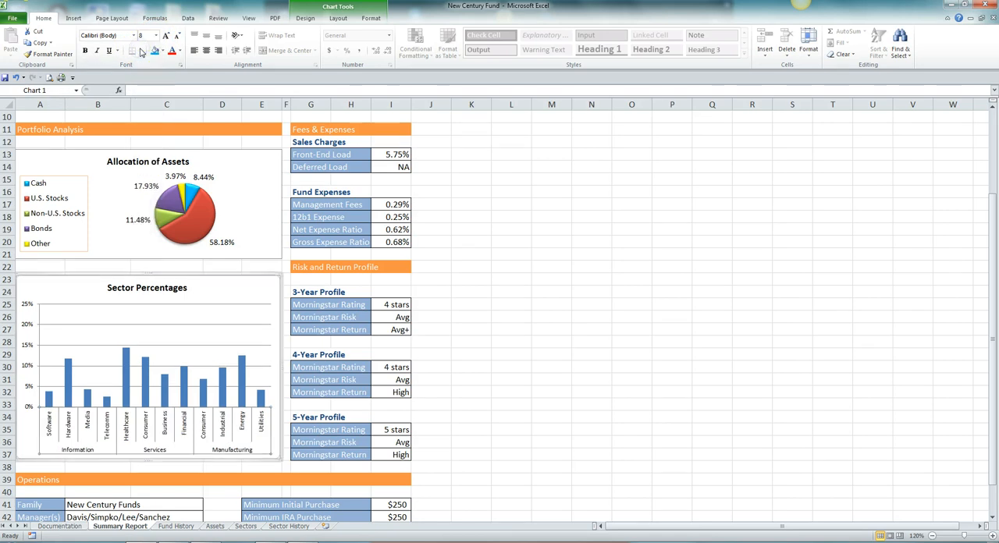